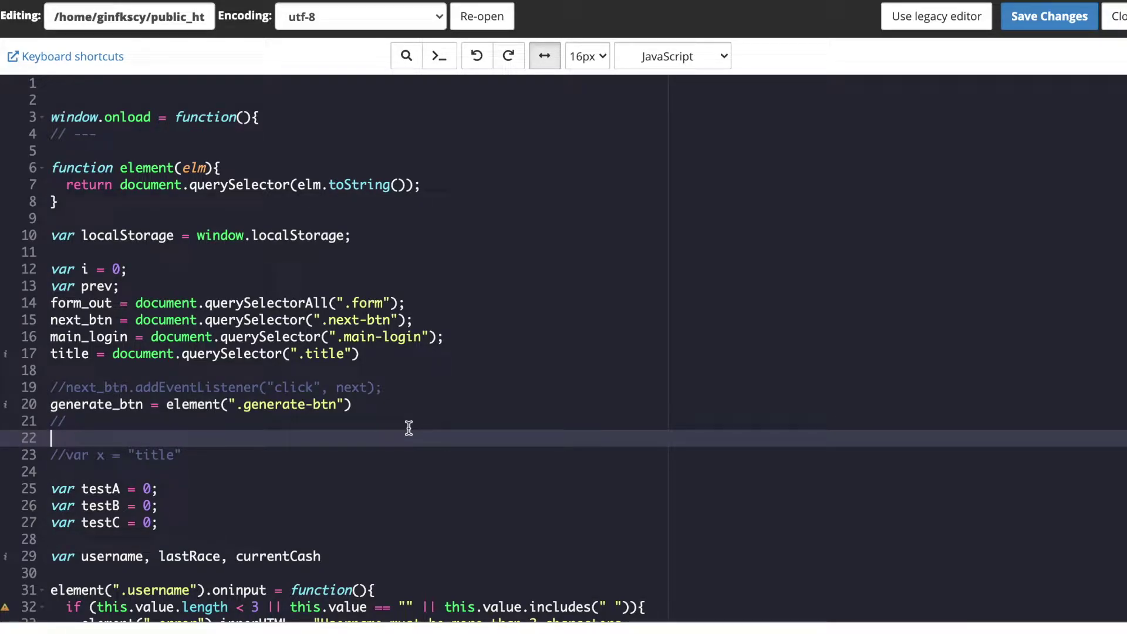
pyautogui.scroll(-3, 408, 428)
pyautogui.scroll(3, 409, 428)
# Step: Return to the JavaScript file, bring up the editor settings with Ctrl+comma and place the caret on line 11
pyautogui.click(428, 404)
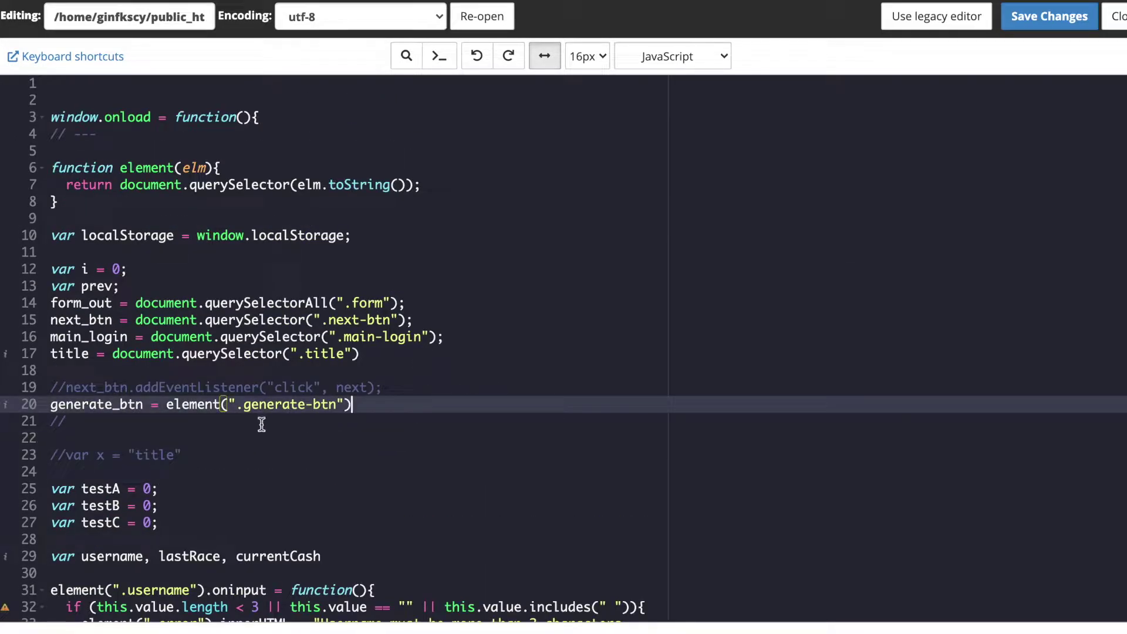
pyautogui.click(181, 432)
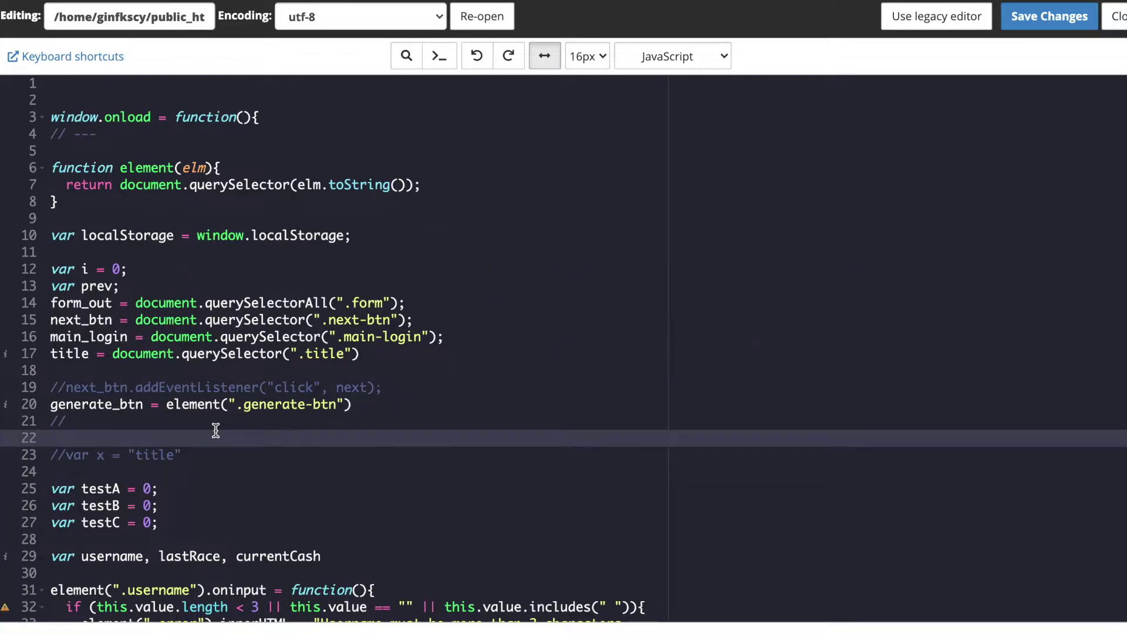
pyautogui.hotkey('ctrl', ',')
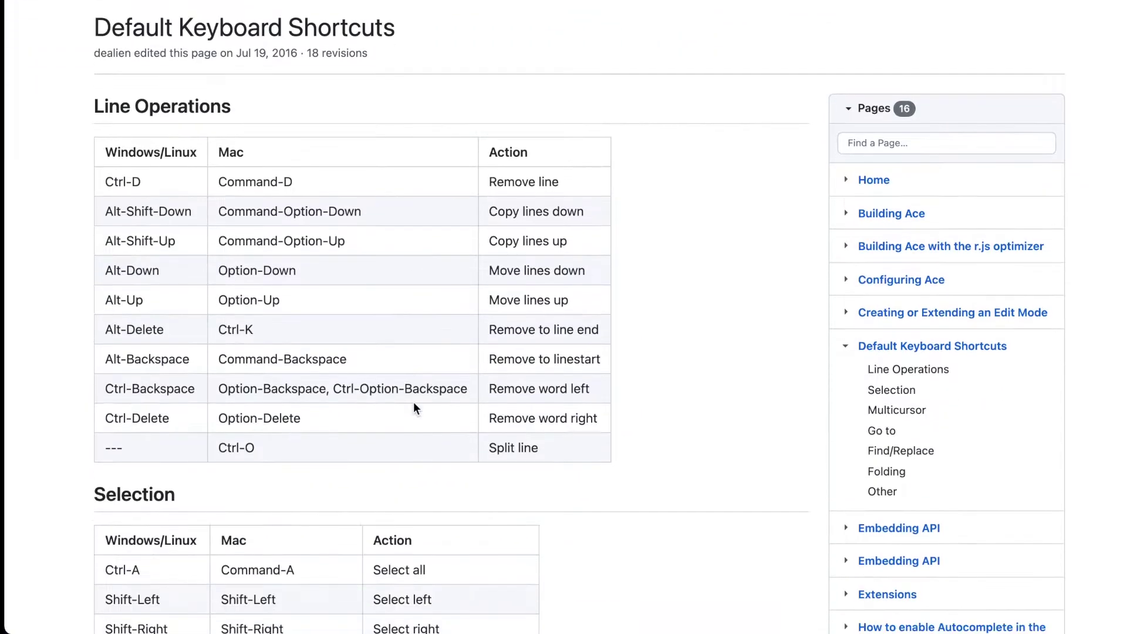
pyautogui.scroll(-2, 413, 402)
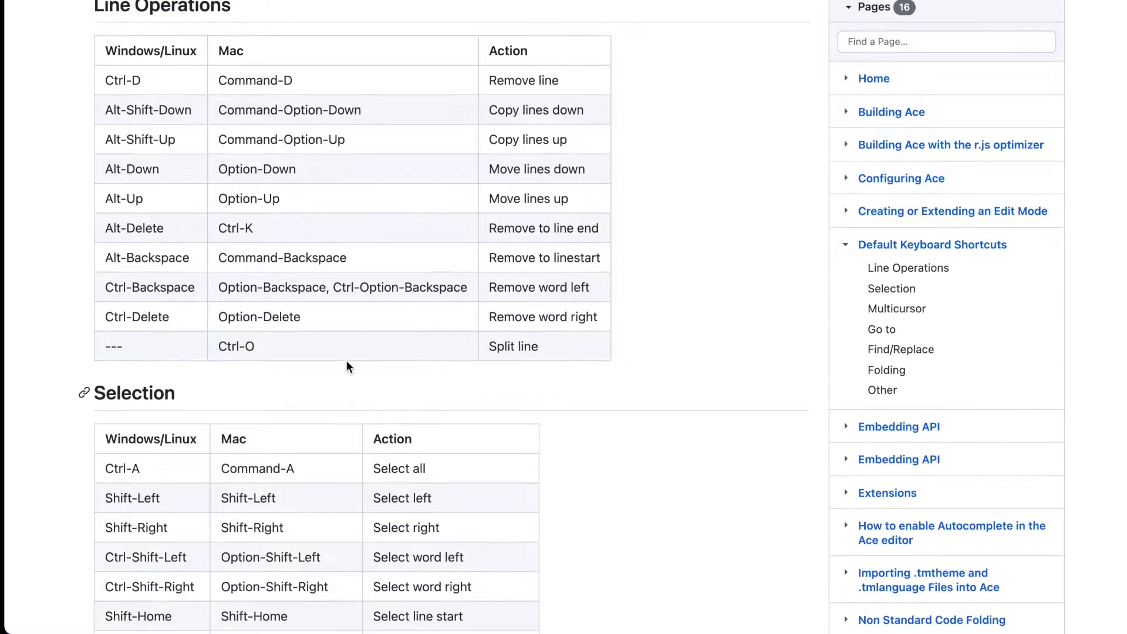
pyautogui.scroll(-1, 218, 445)
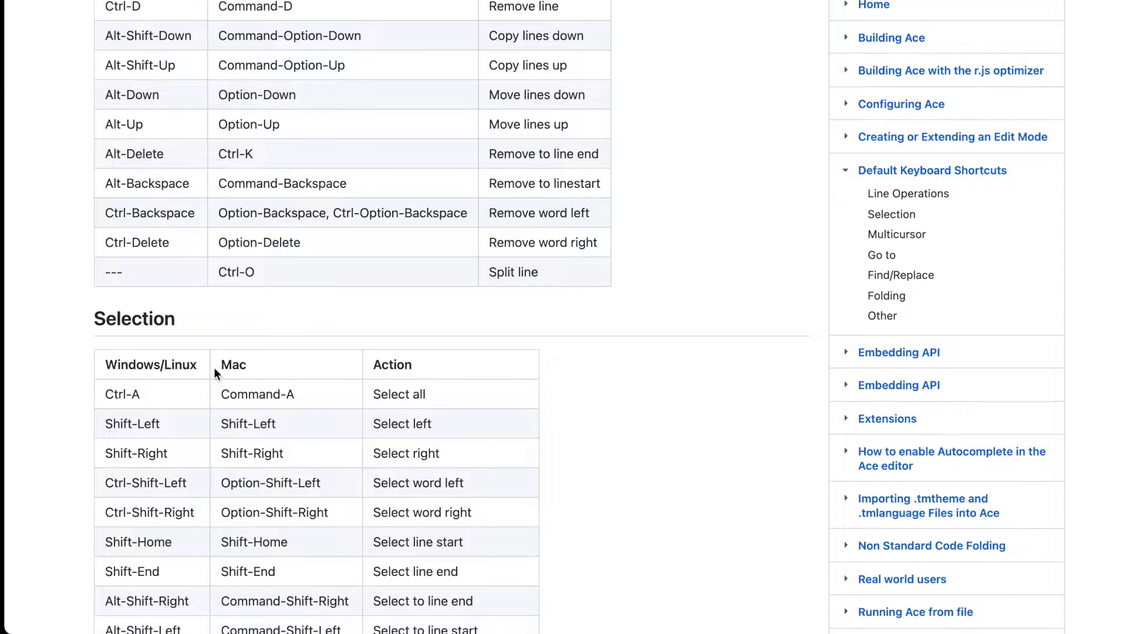
pyautogui.scroll(-3, 214, 368)
pyautogui.scroll(-1, 181, 175)
pyautogui.scroll(-3, 180, 175)
pyautogui.scroll(-10, 253, 345)
pyautogui.scroll(2, 251, 337)
pyautogui.scroll(8, 251, 338)
pyautogui.scroll(-4, 252, 337)
pyautogui.scroll(-6, 251, 338)
pyautogui.scroll(12, 251, 338)
pyautogui.scroll(5, 251, 337)
pyautogui.scroll(10, 250, 337)
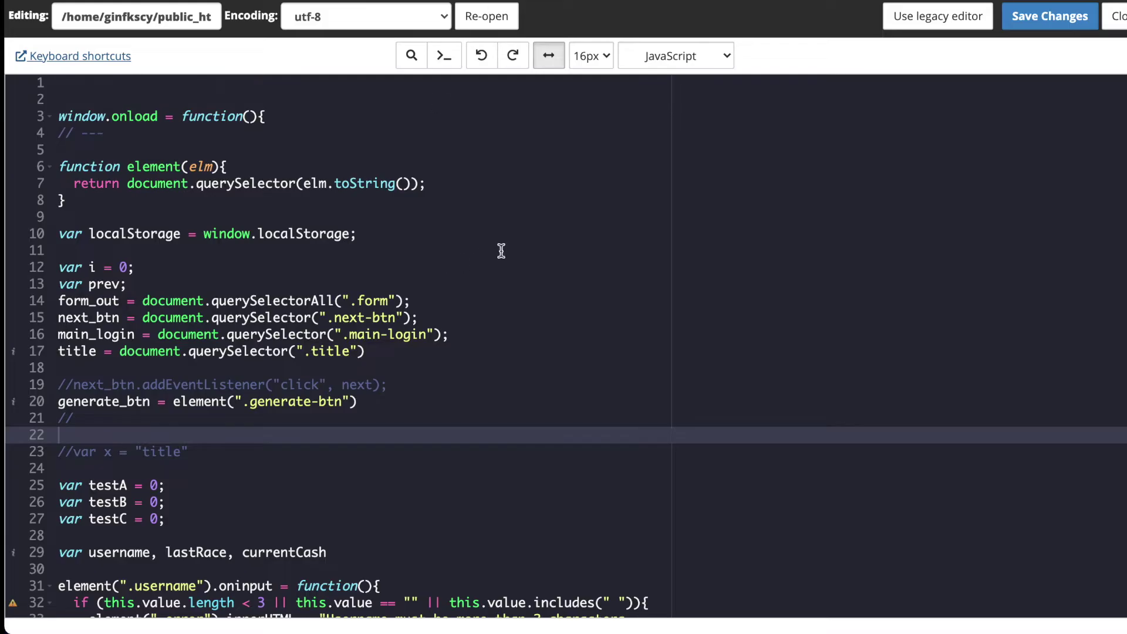
pyautogui.click(500, 252)
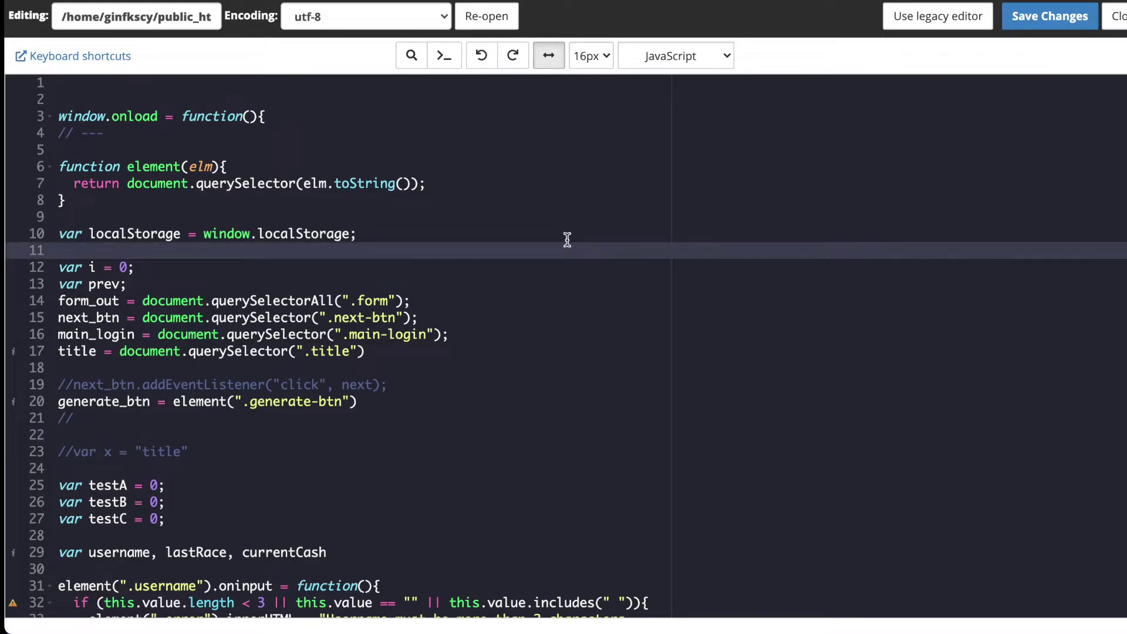
# Step: Change the editor theme from Dracula to Eclipse, then reopen the Theme list to choose Tomorrow Night Bright
pyautogui.hotkey('ctrl', ',')
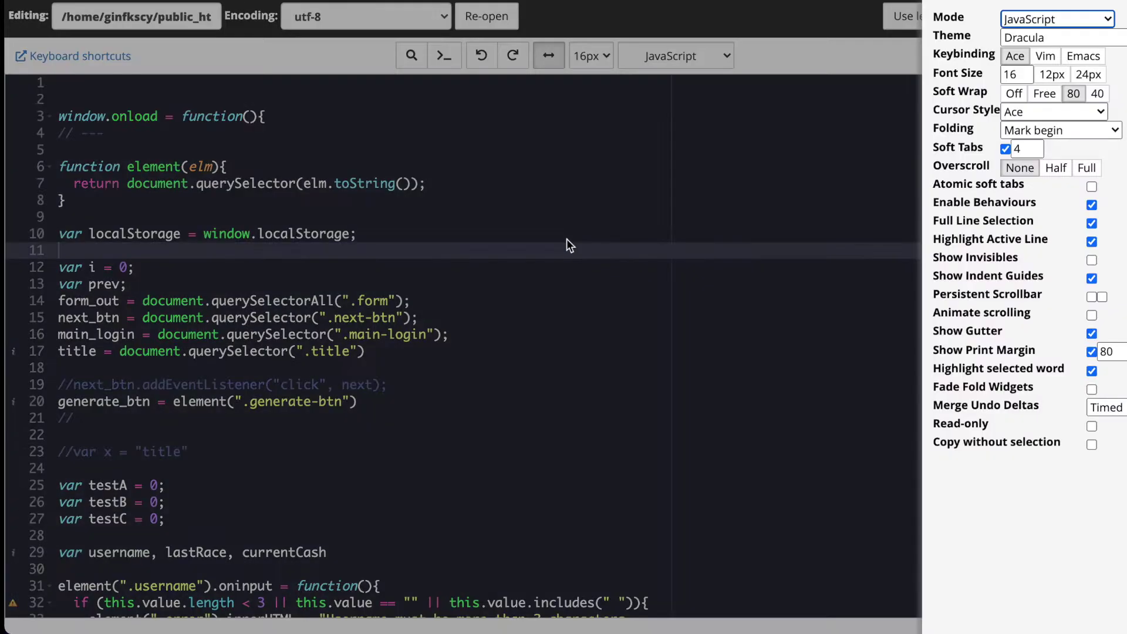
pyautogui.click(1053, 38)
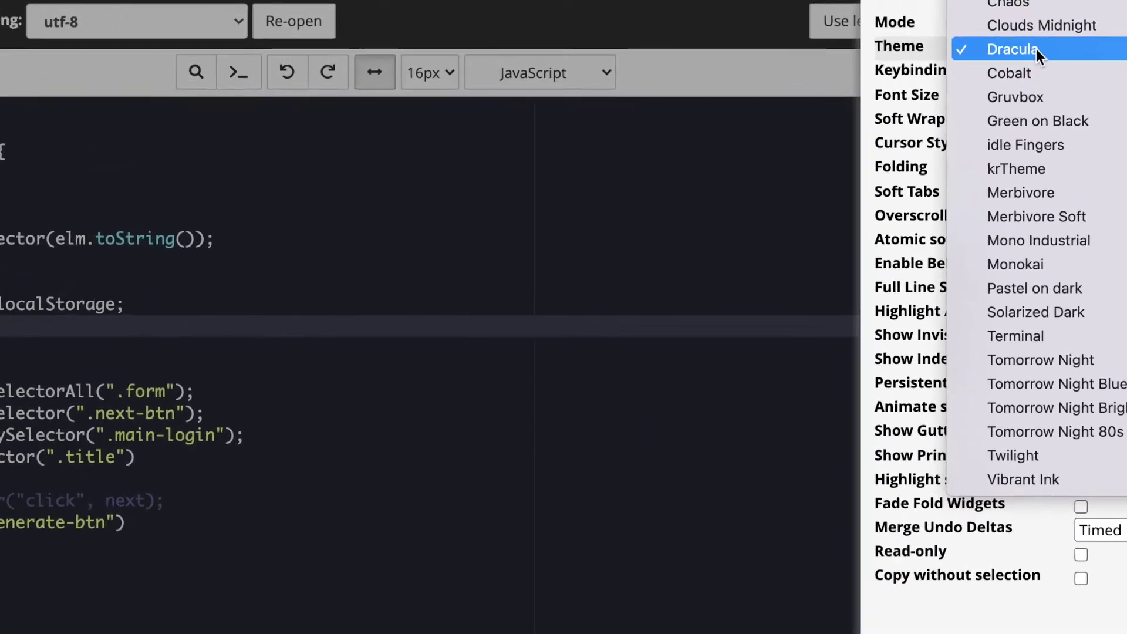
pyautogui.scroll(3, 1018, 56)
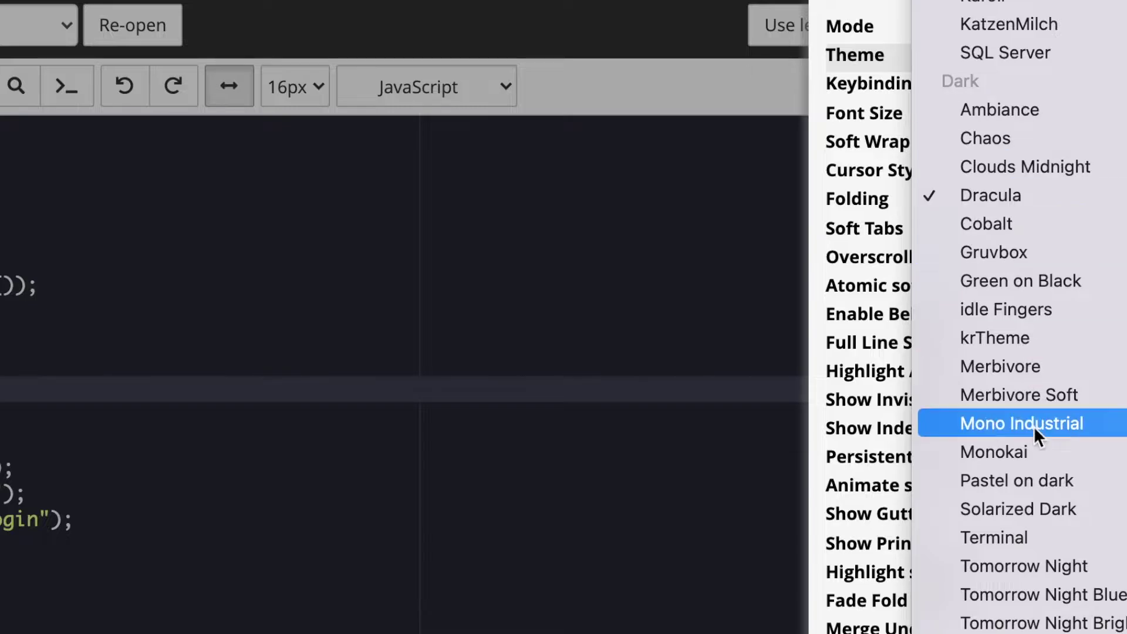
pyautogui.scroll(3, 1021, 456)
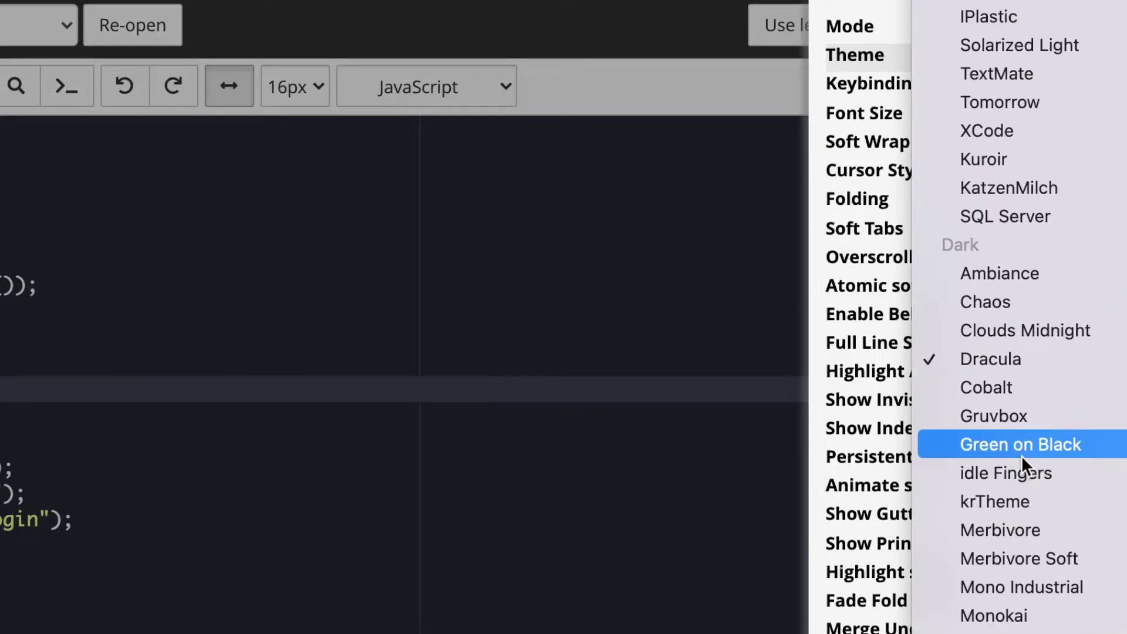
pyautogui.scroll(2, 1030, 204)
pyautogui.click(1022, 209)
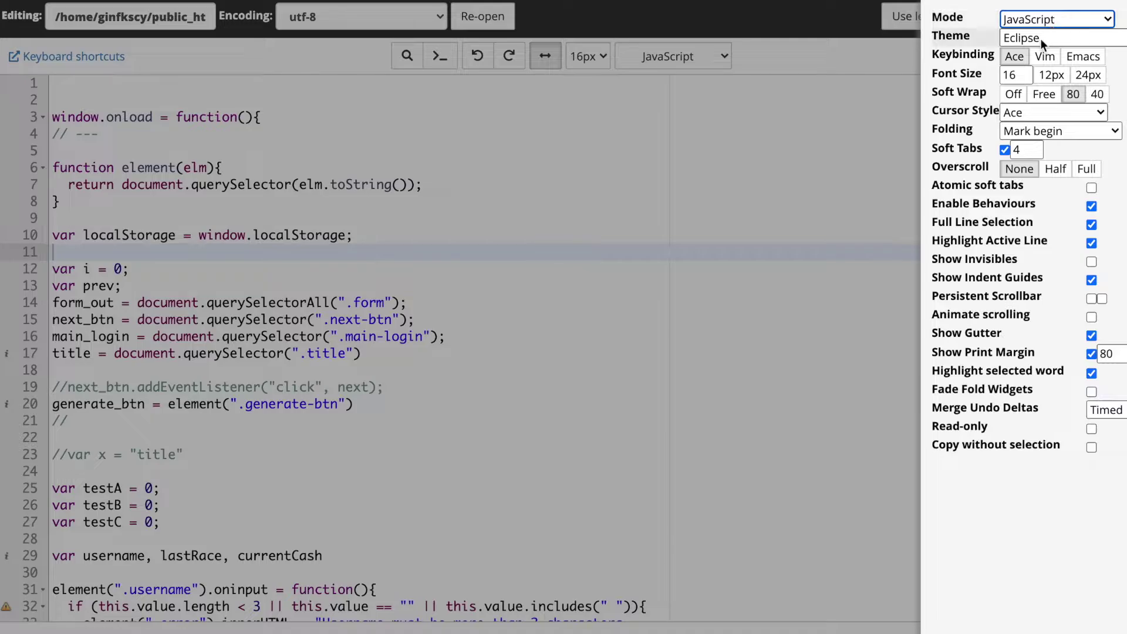
pyautogui.click(1052, 37)
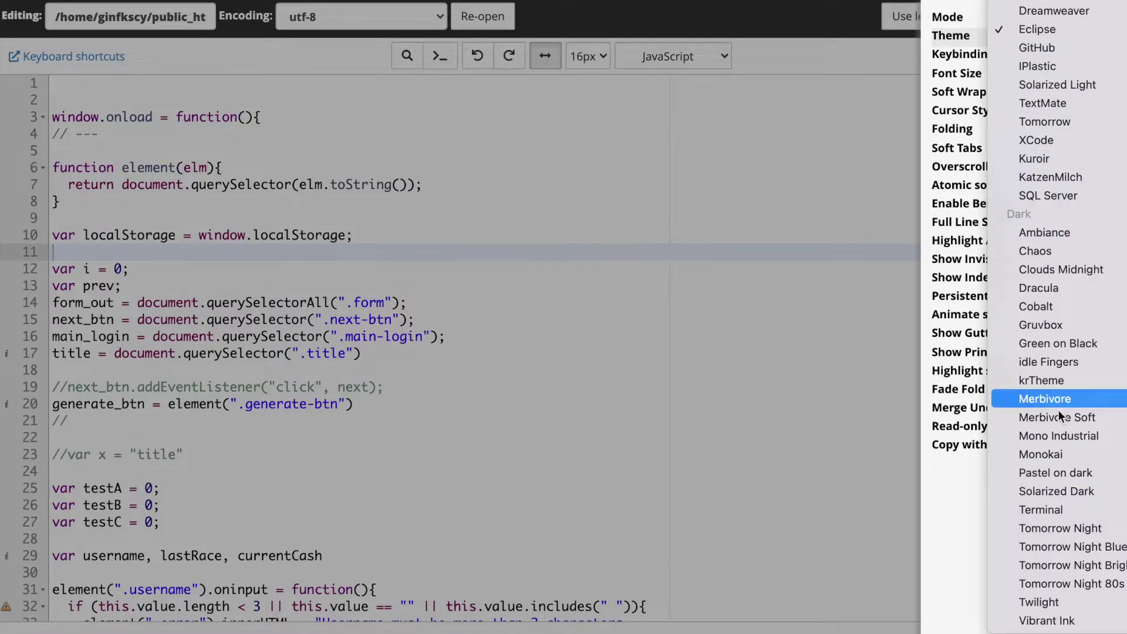
pyautogui.click(1050, 569)
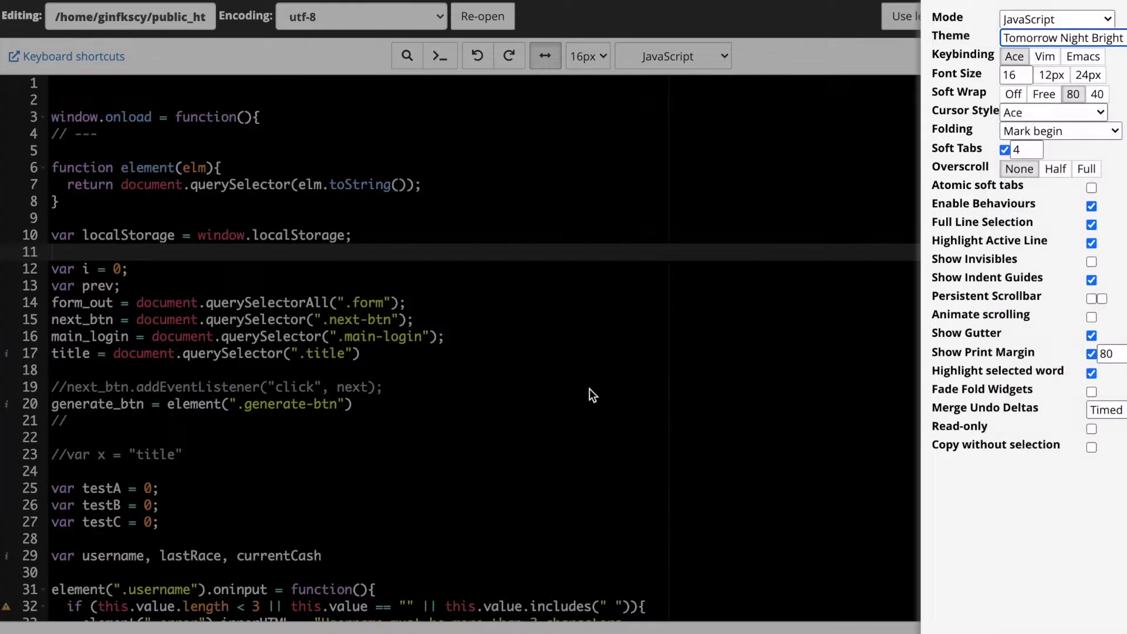
pyautogui.click(590, 389)
pyautogui.hotkey('ctrl', ',')
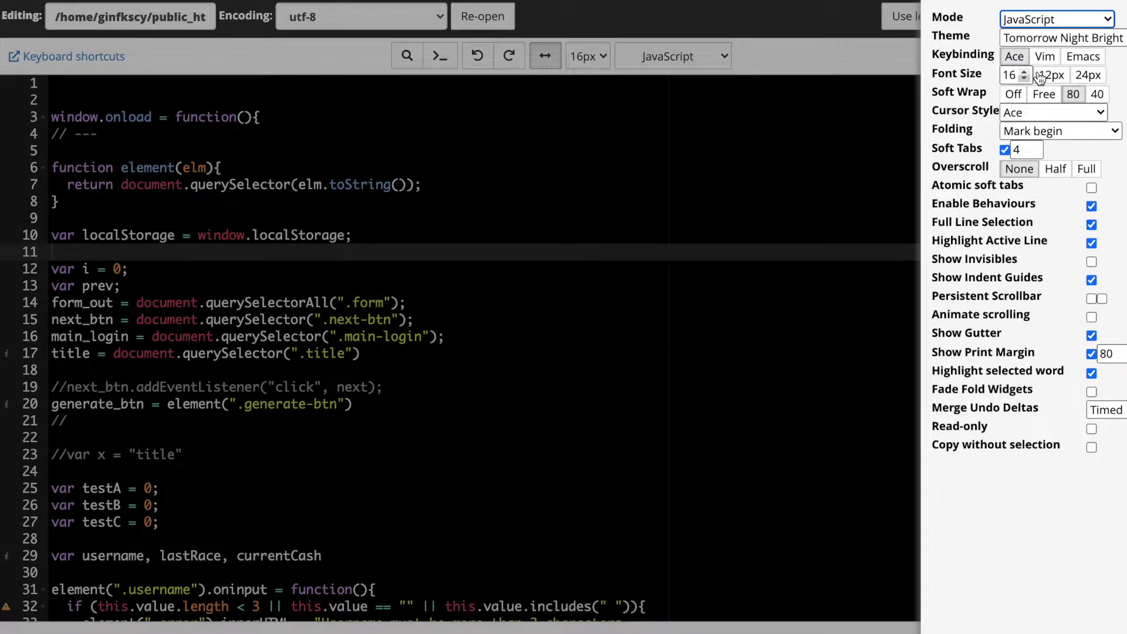